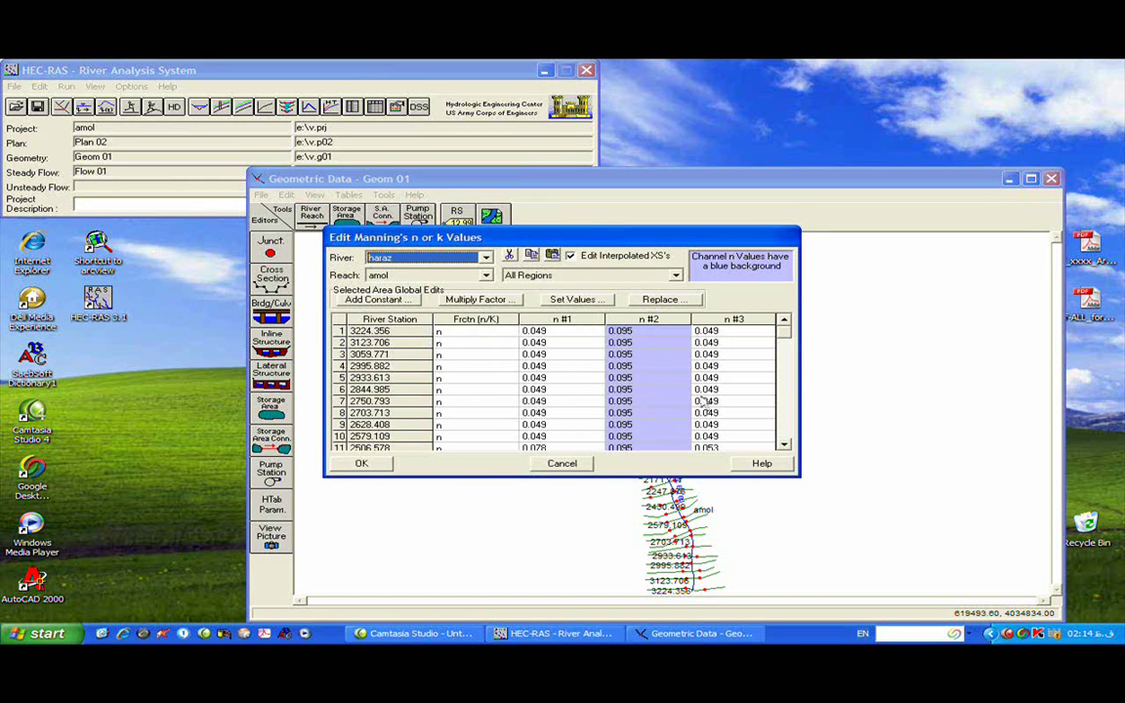
Review the Manning's n values for all river stations of the haraz river's amol reach and accept the table
drag(784, 333, 787, 445)
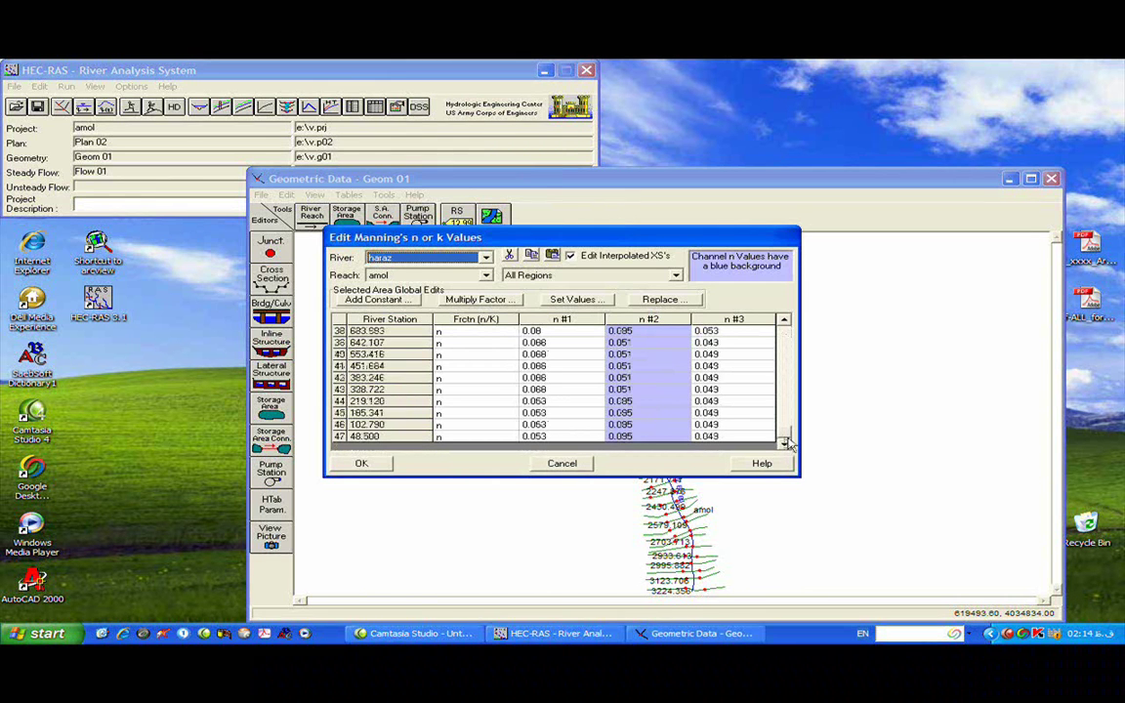
drag(791, 445, 760, 440)
scroll(761, 422, up, 12)
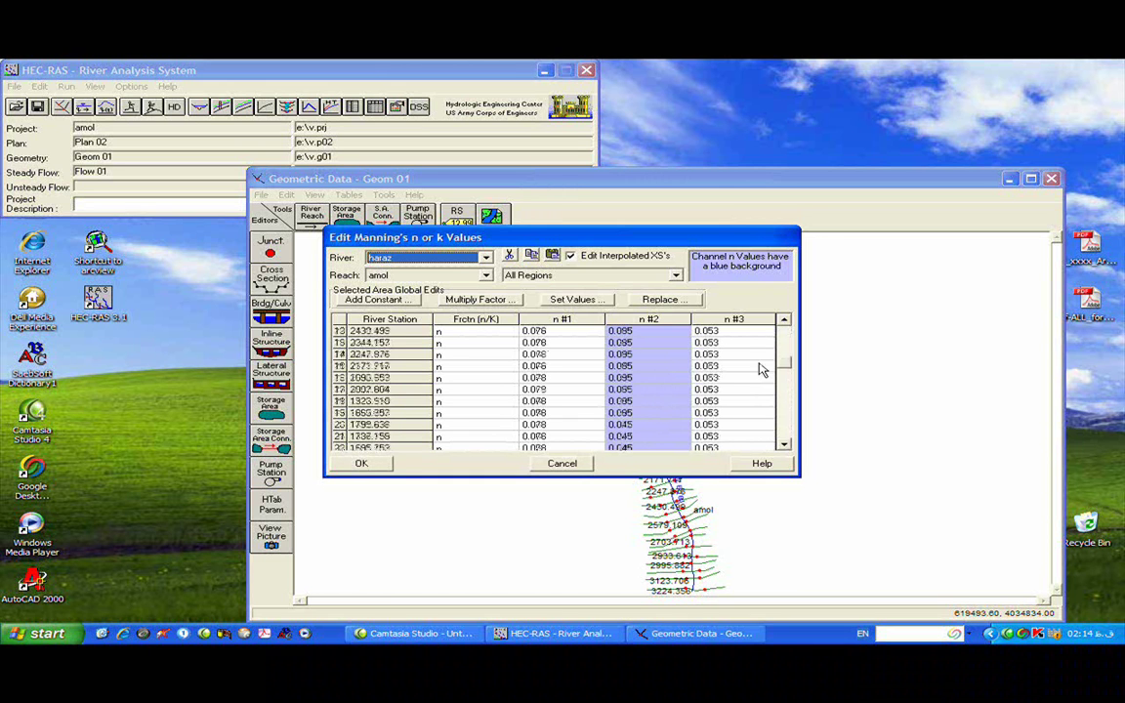
click(361, 463)
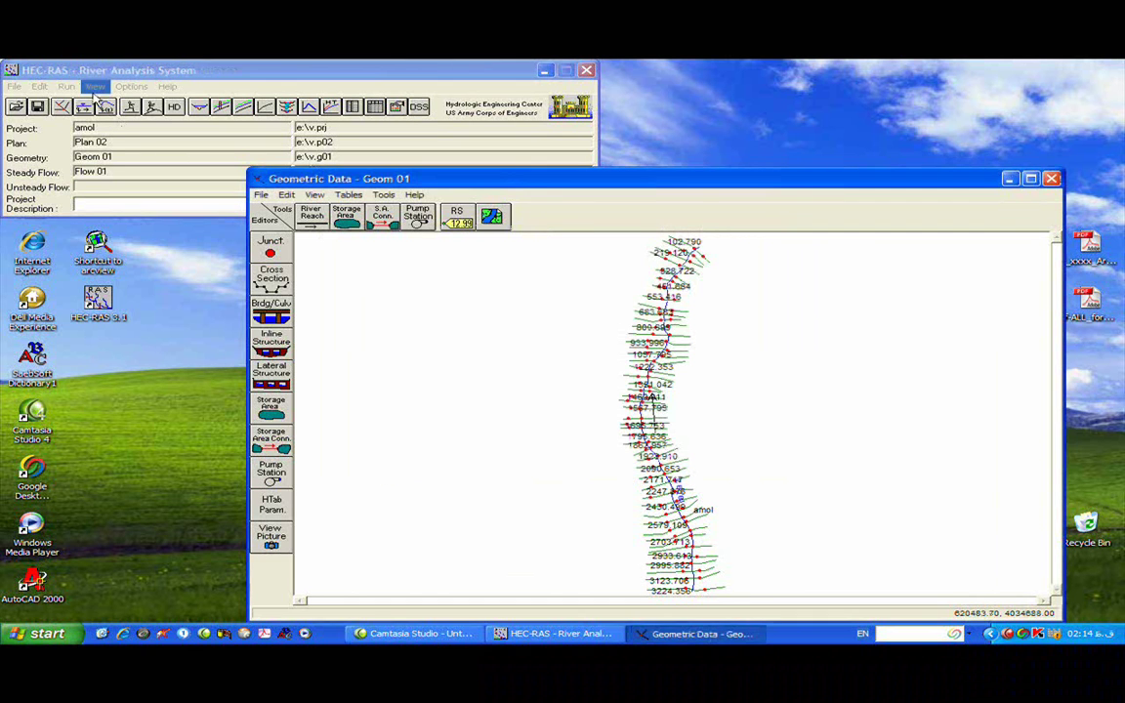
Open the reach boundary conditions of the steady flow data and set the downstream boundary to normal depth with slope 0.002
click(39, 86)
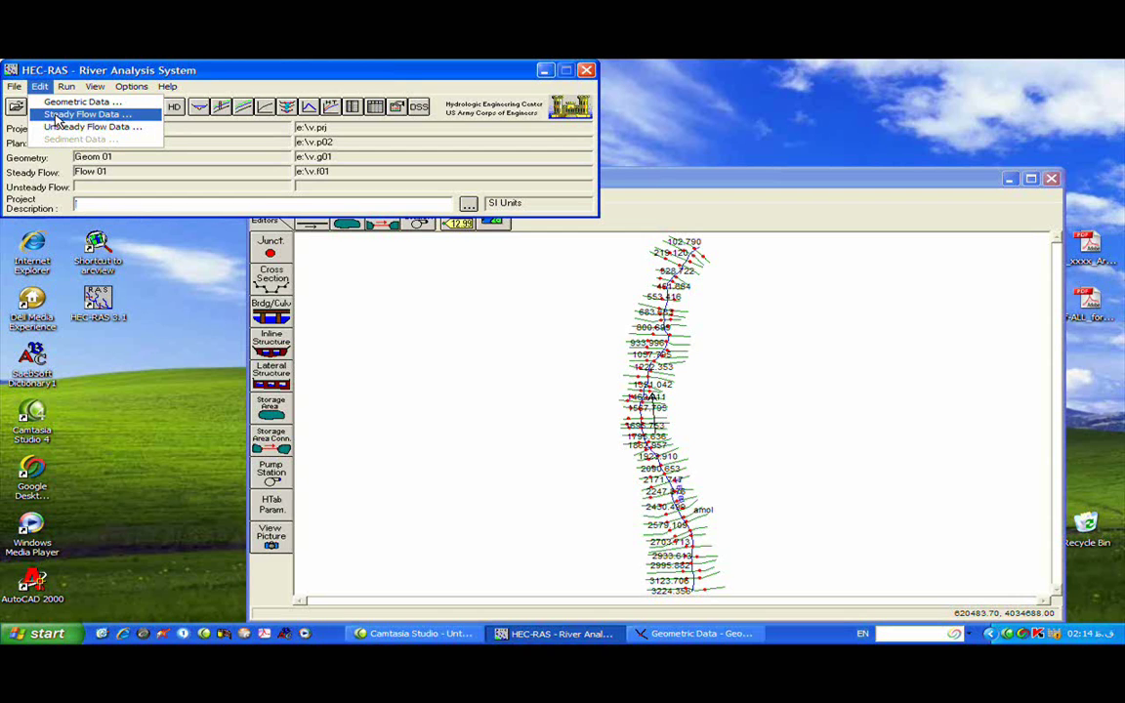
click(86, 114)
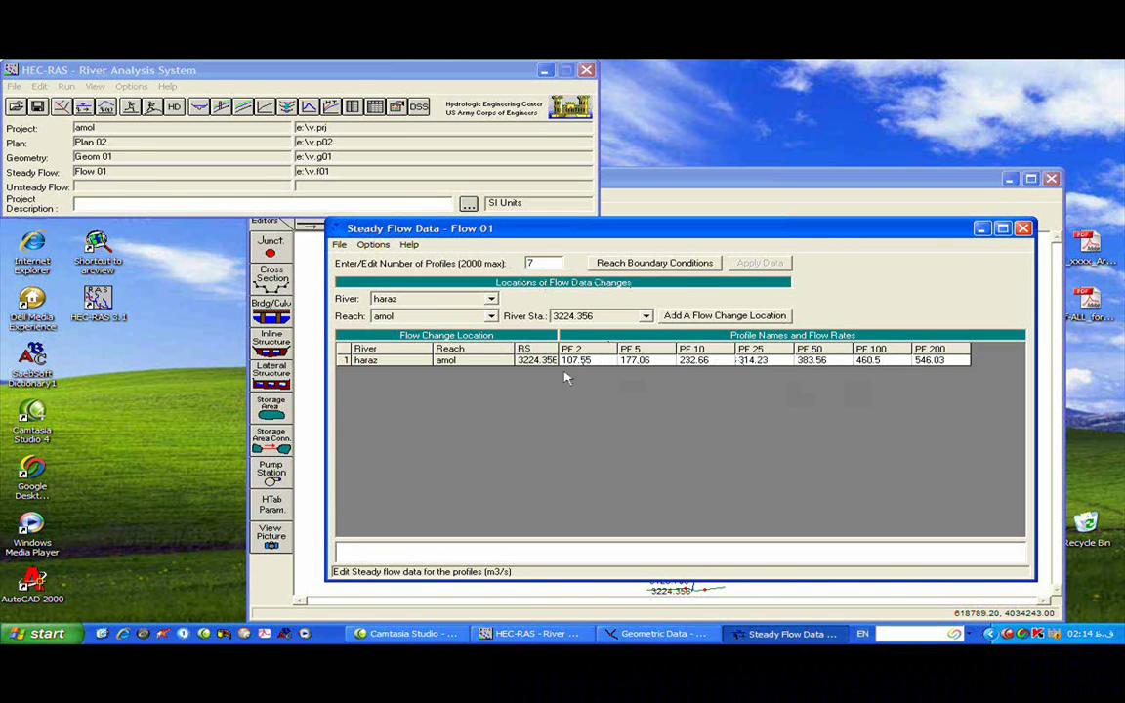
click(626, 266)
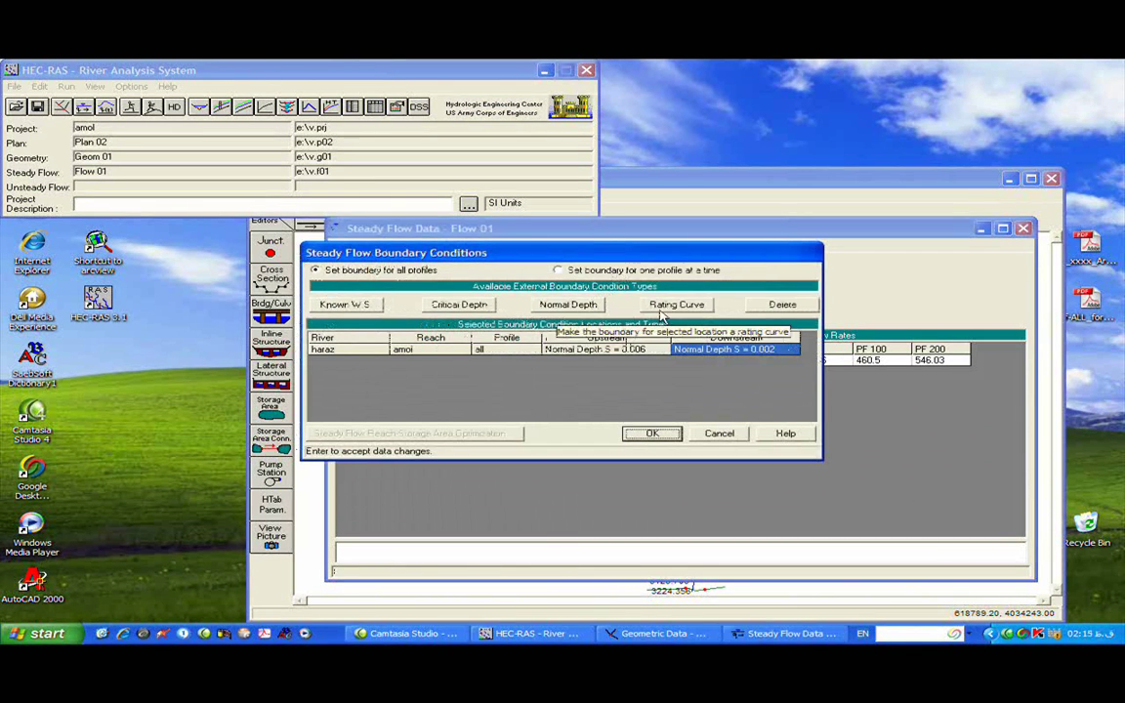
click(576, 307)
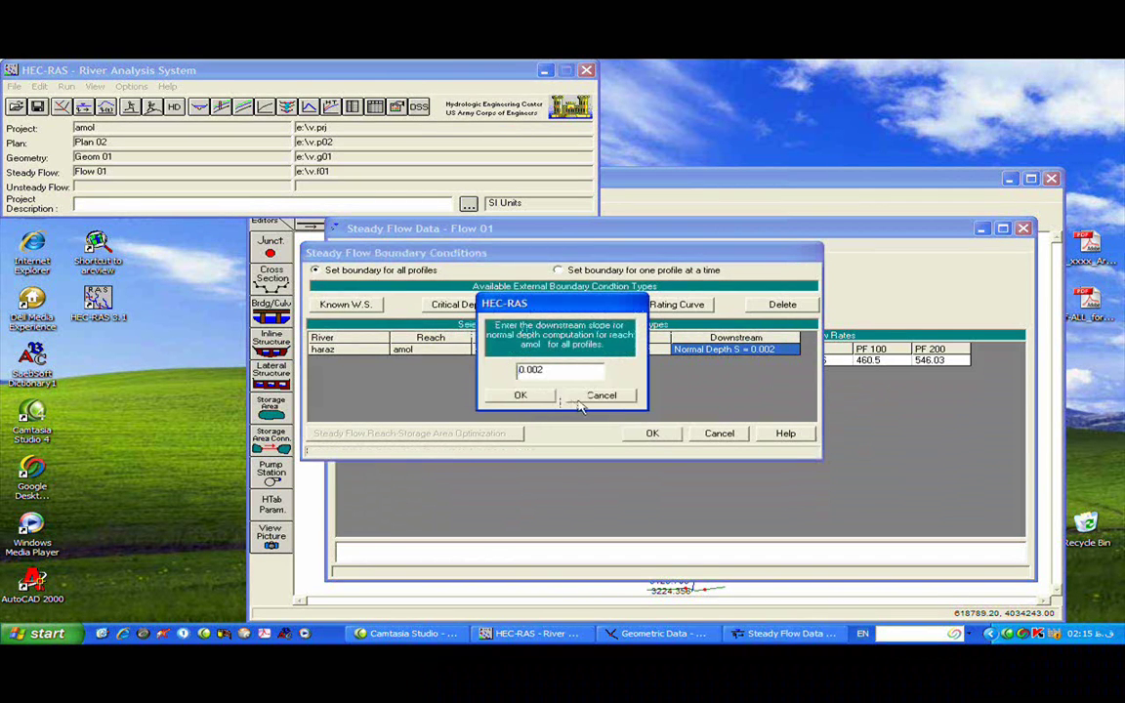
click(520, 395)
Set the upstream boundary of the amol reach to normal depth with slope 0.006 for all profiles
click(601, 346)
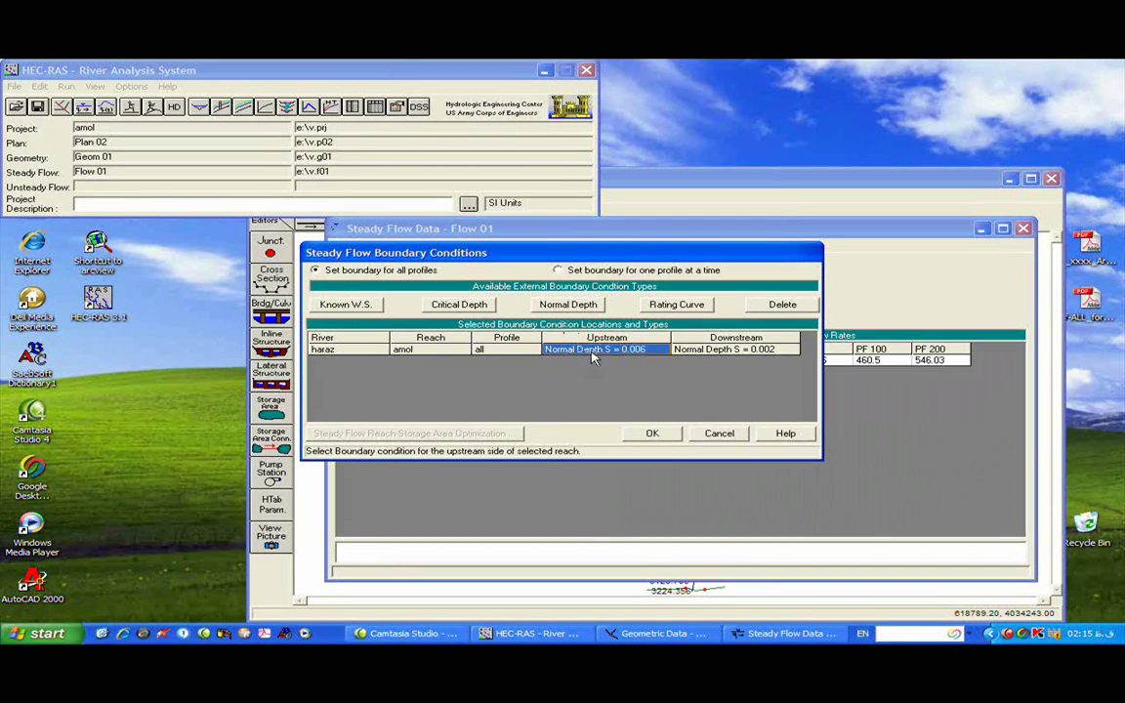
click(567, 304)
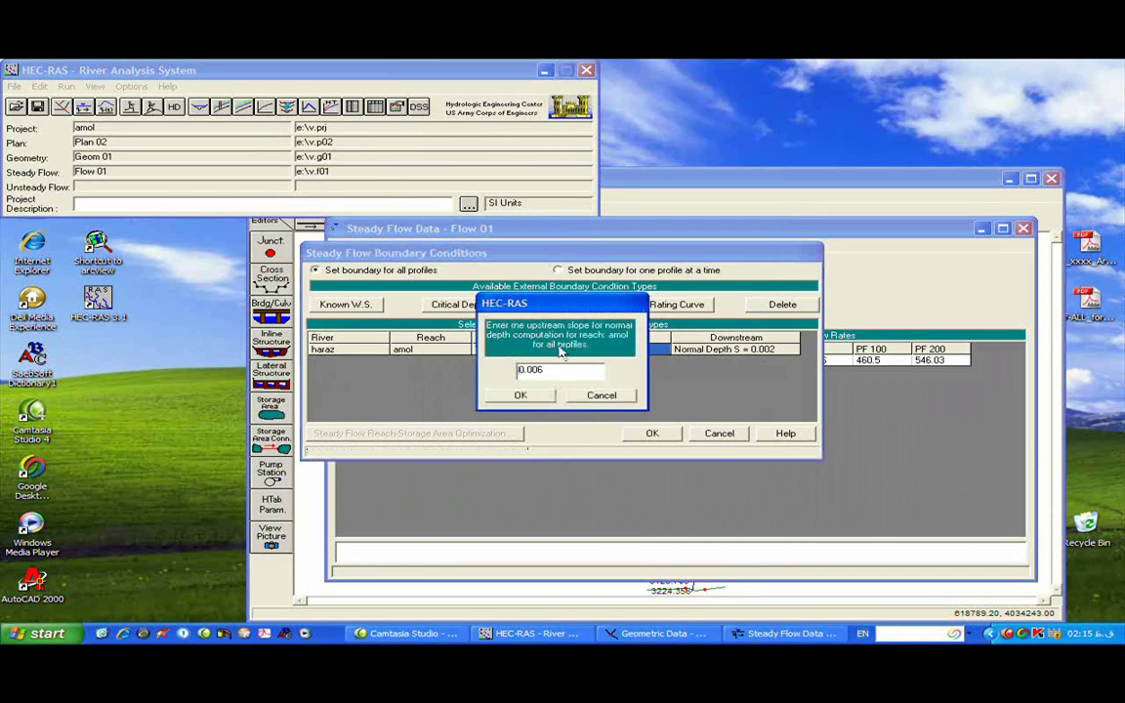
click(537, 396)
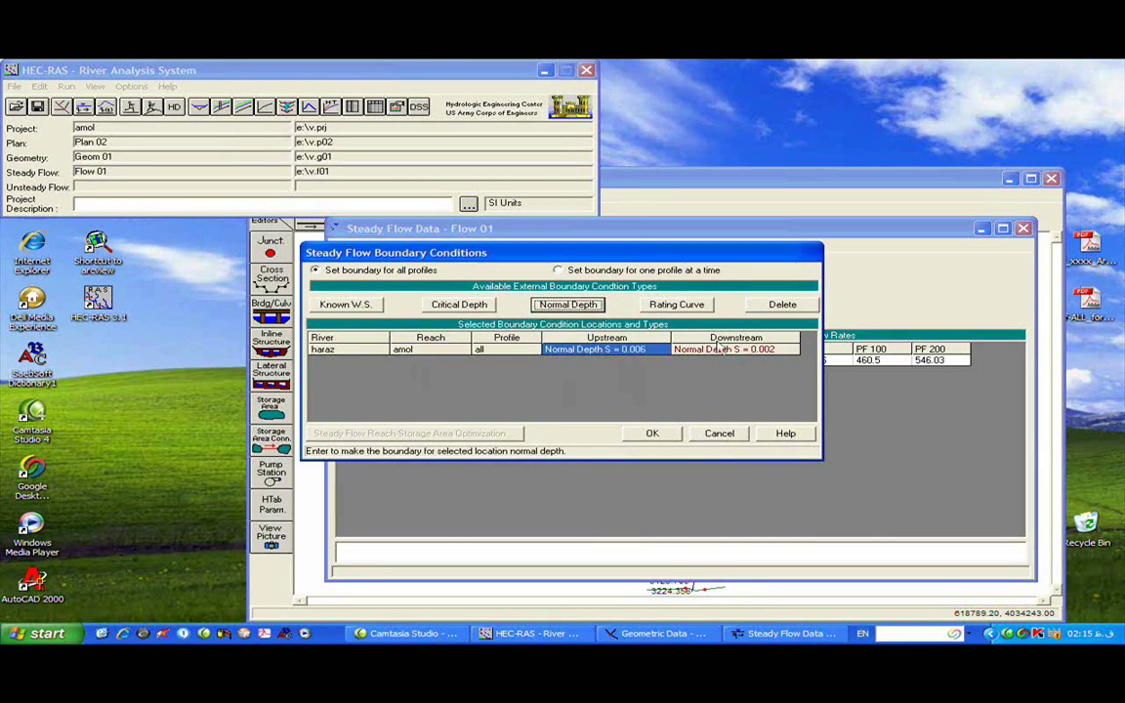
Reapply the downstream normal depth slope of 0.002, accept the boundary conditions and close the steady flow data
click(568, 304)
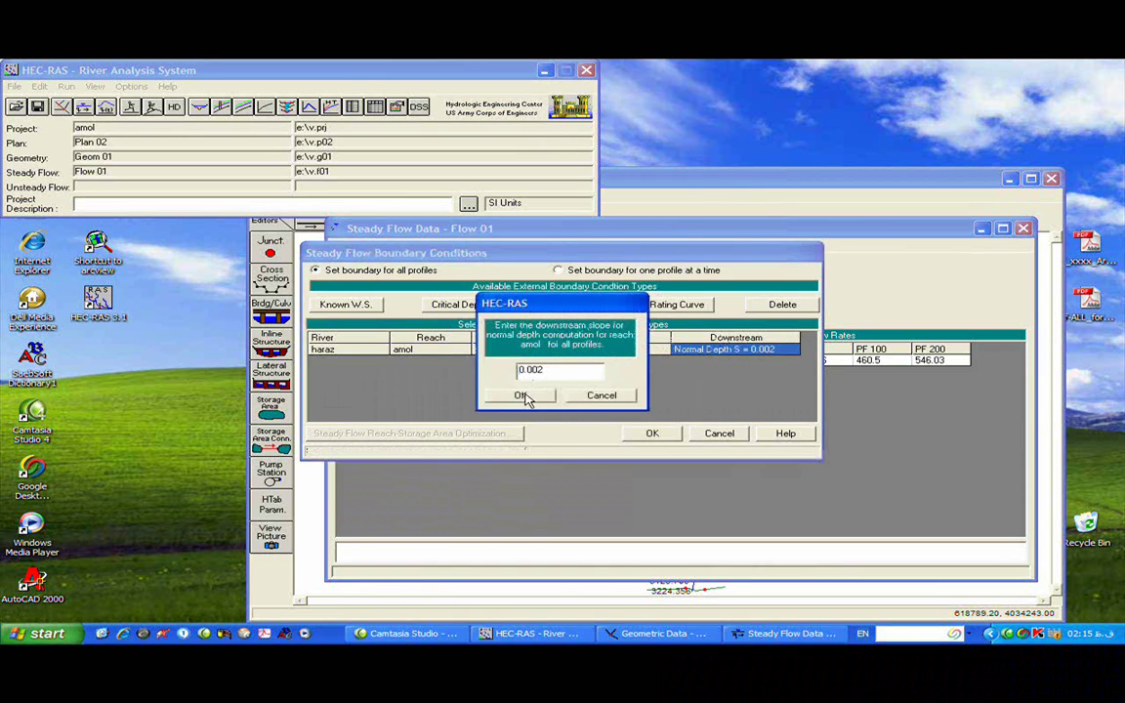
click(524, 396)
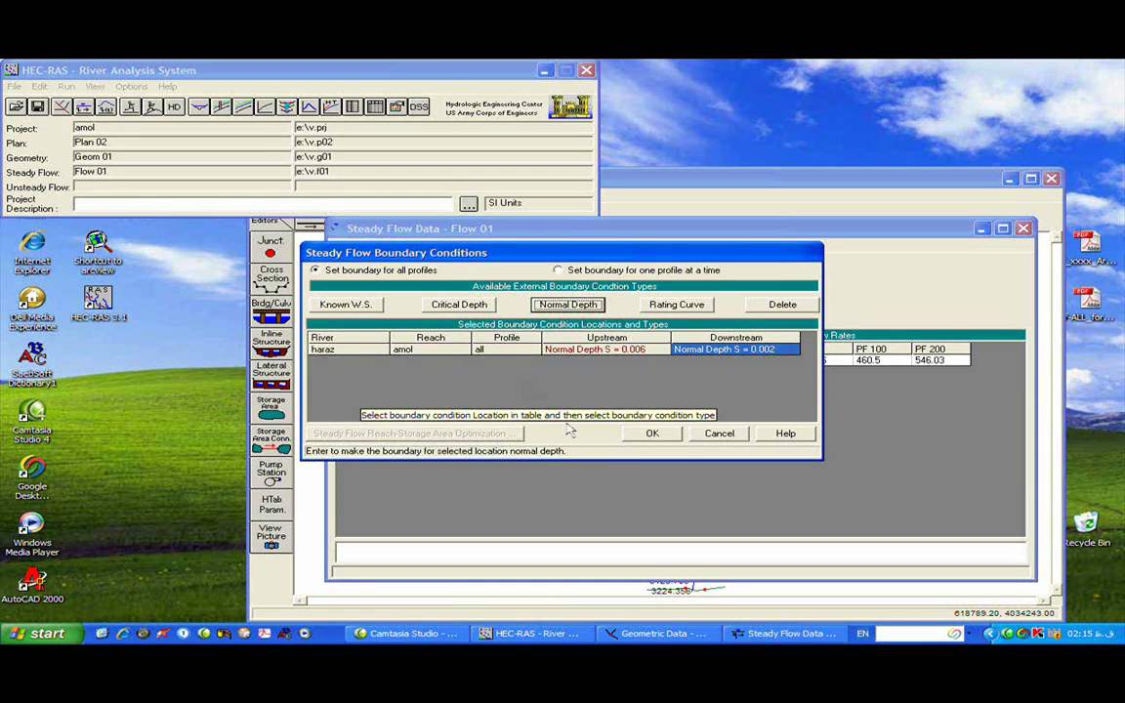
click(651, 432)
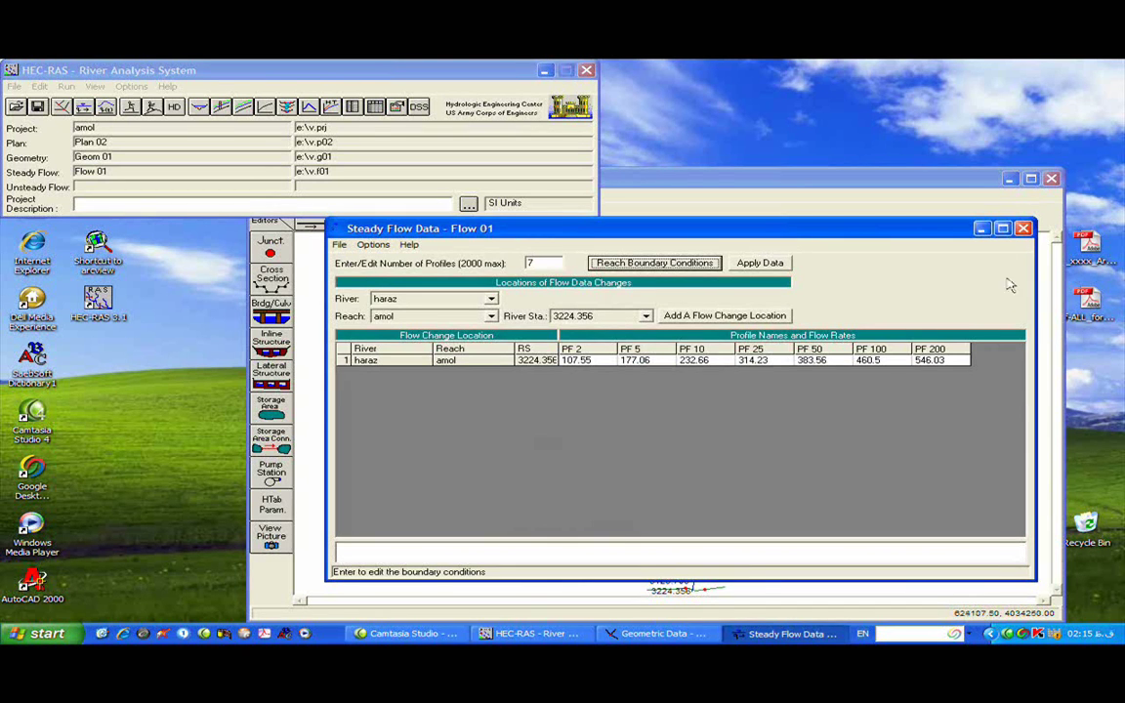
click(1023, 228)
View the geometric cross section data for river station 3224.356 and close the editor
click(440, 375)
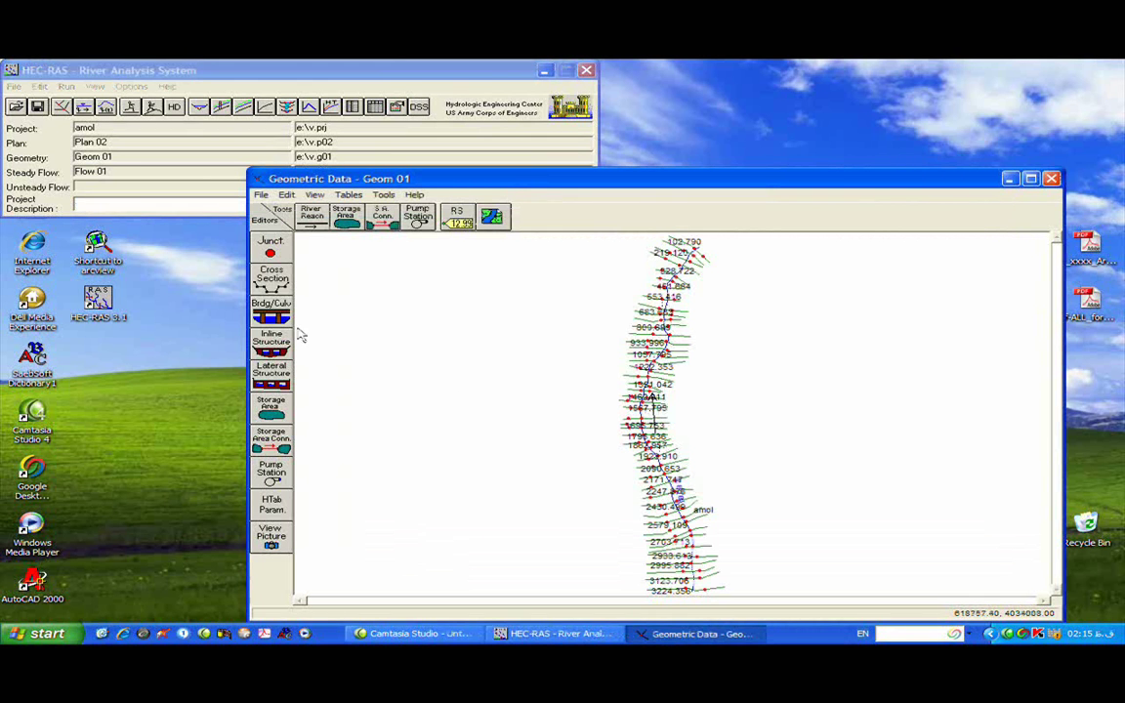
click(273, 278)
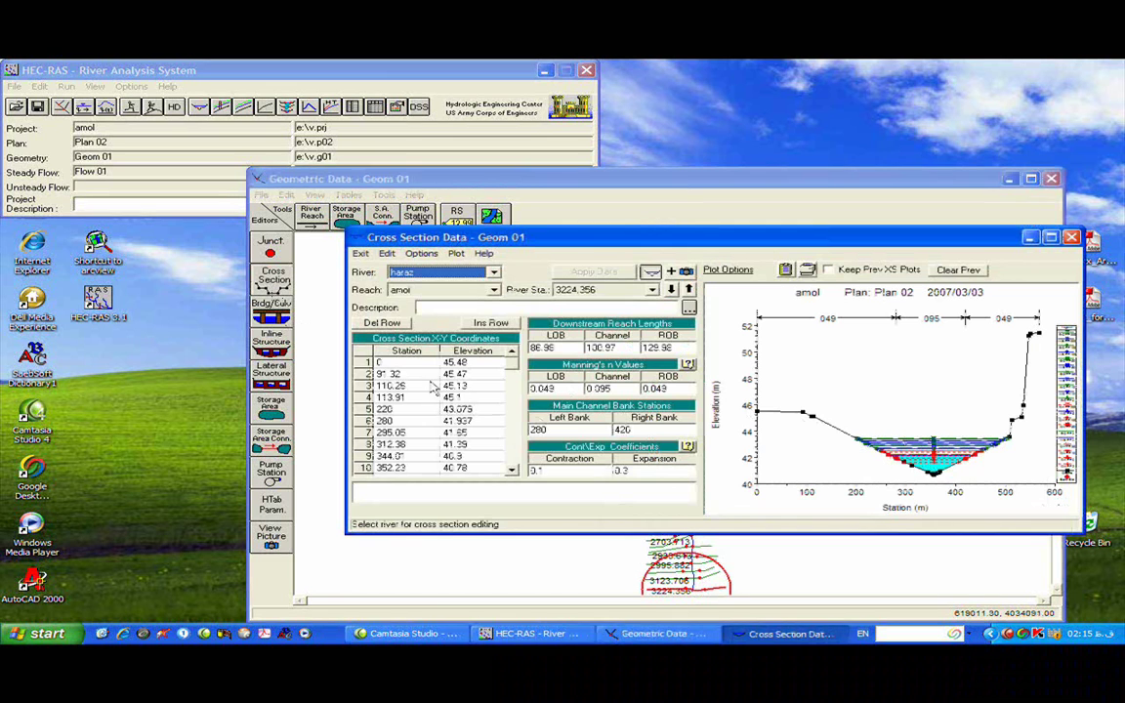
click(1071, 237)
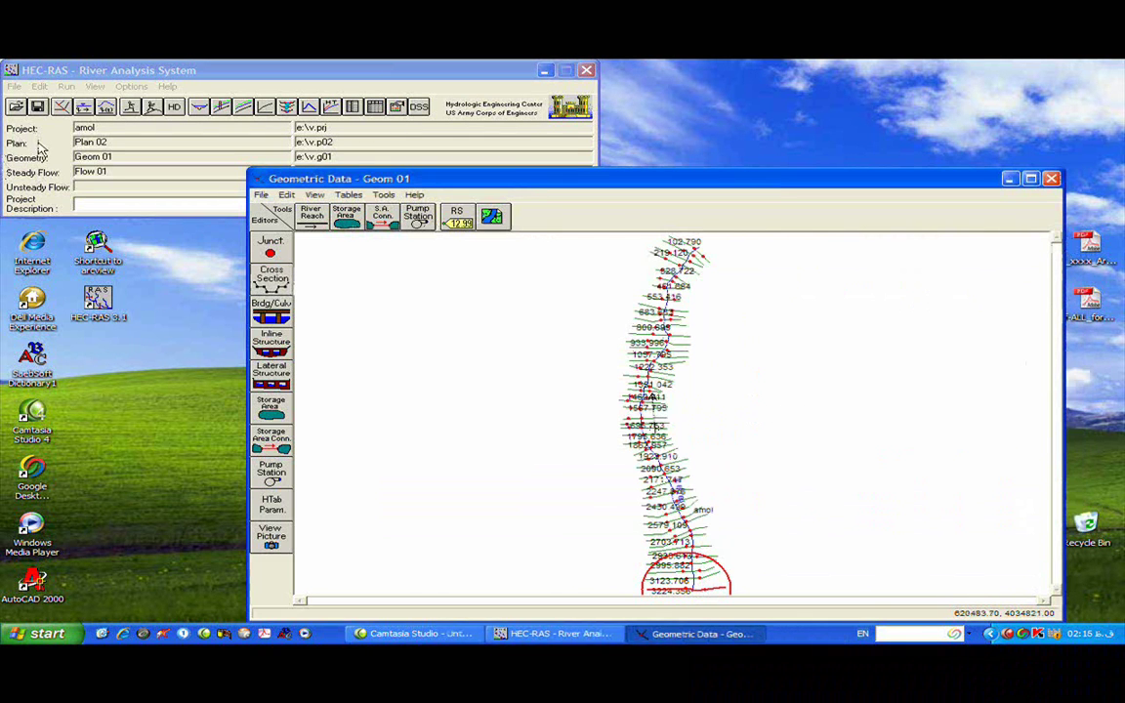
Open the steady flow analysis for Plan 02 and set its flow regime to Mixed
click(128, 109)
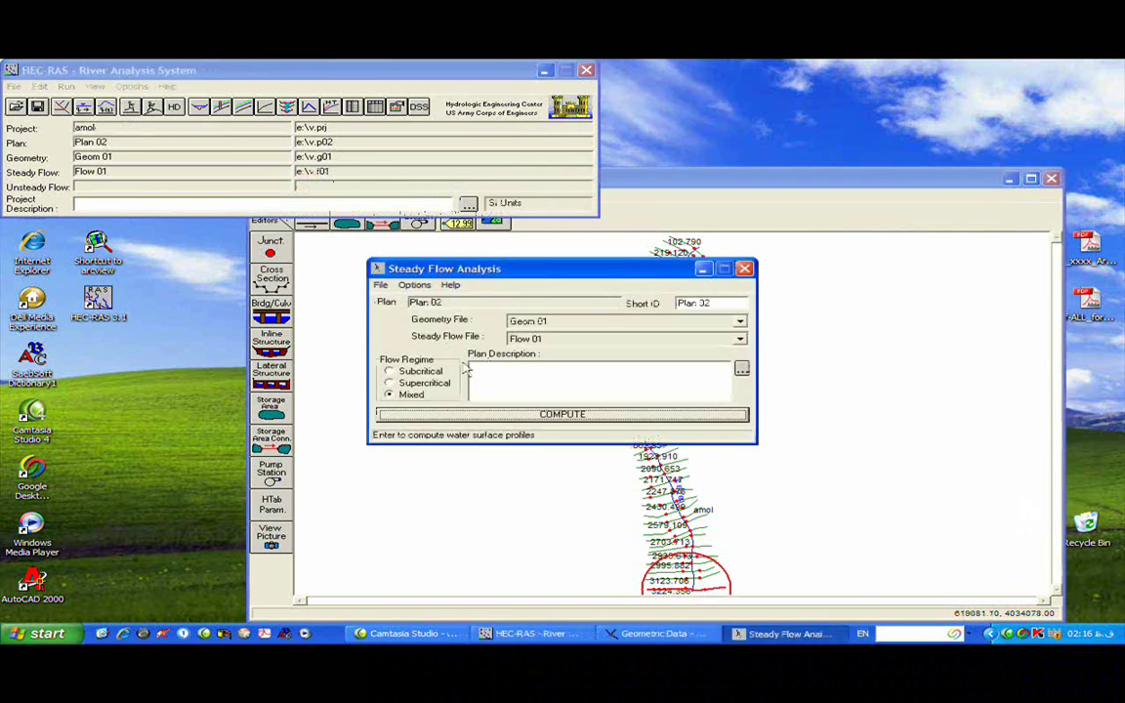
click(389, 372)
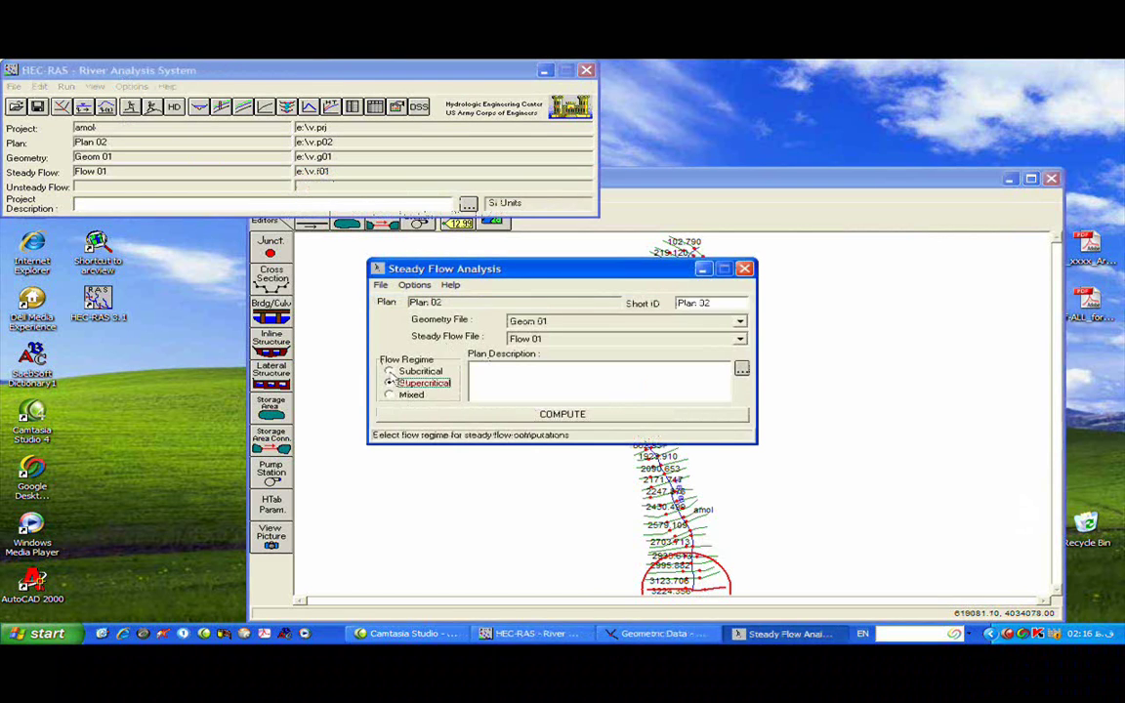
click(389, 384)
click(389, 396)
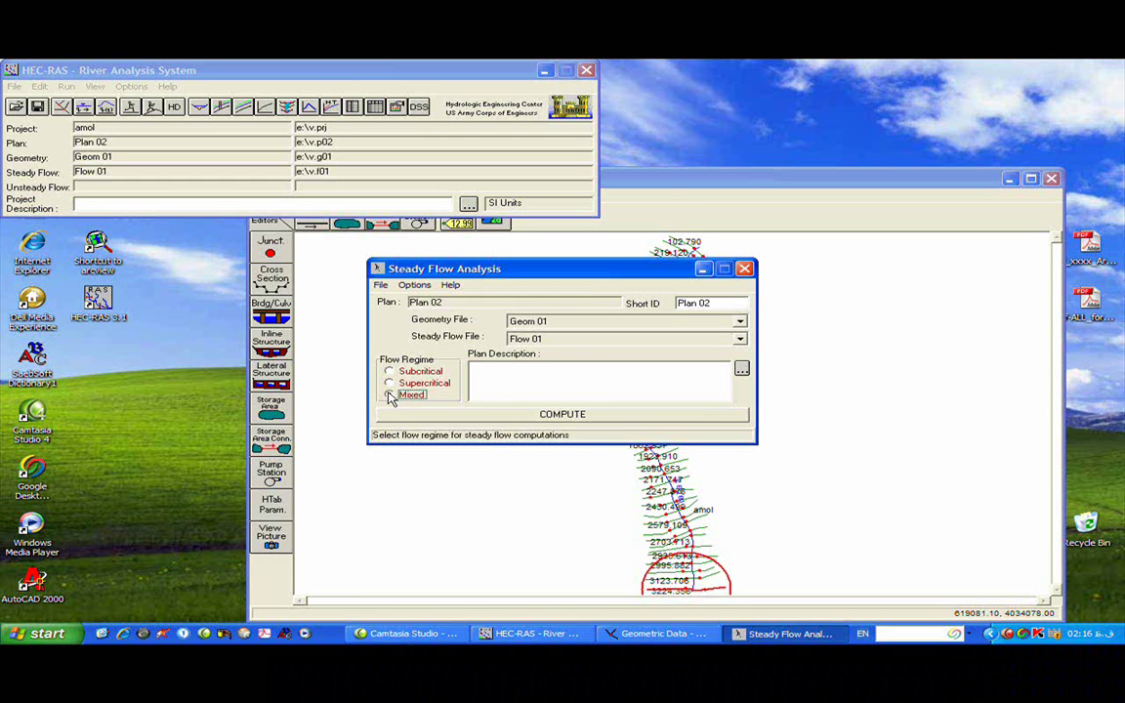
click(389, 383)
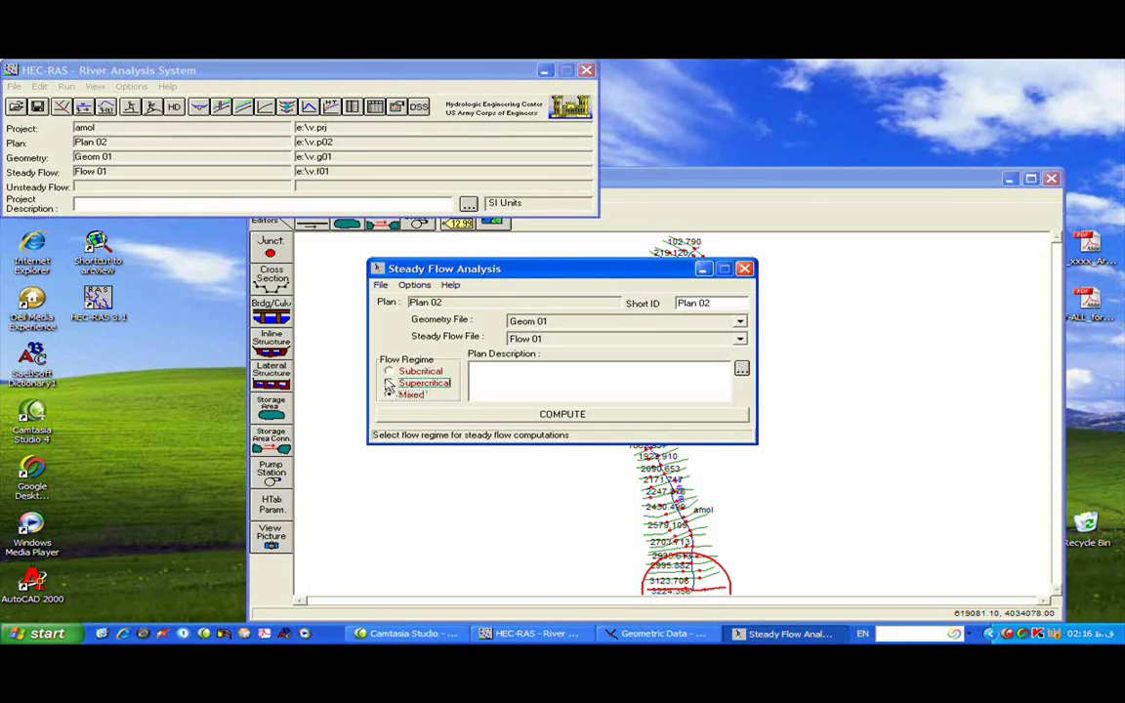
click(389, 394)
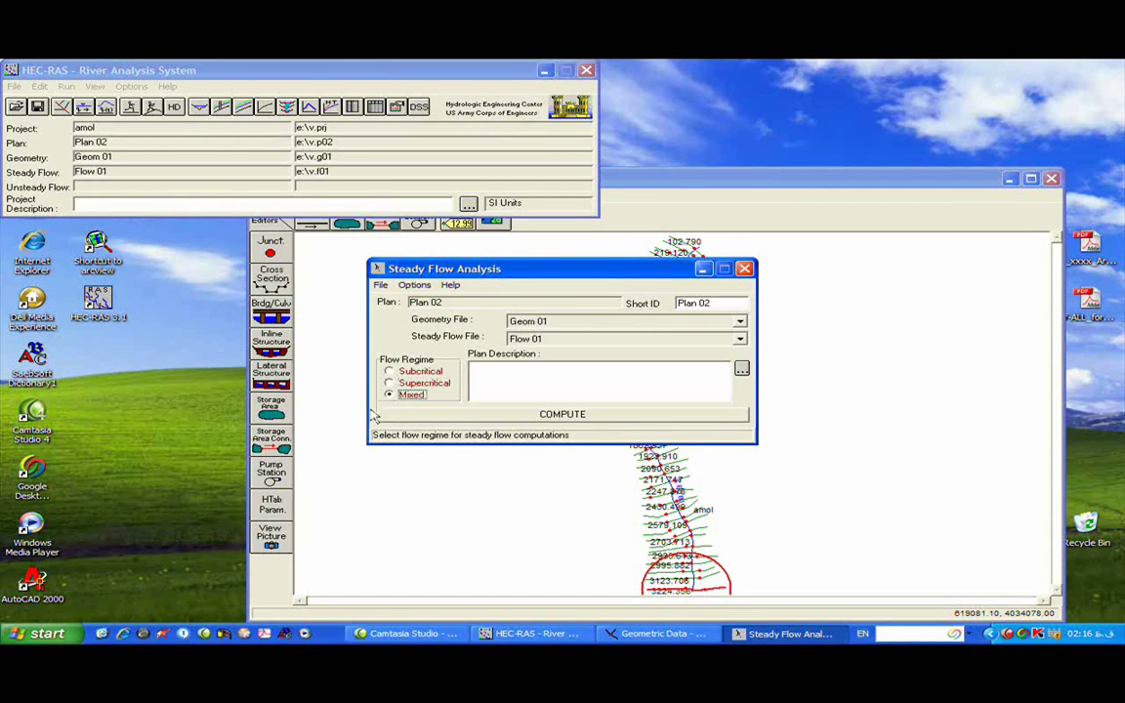
Compute the steady flow simulation, run it a second time, and close the analysis
click(536, 418)
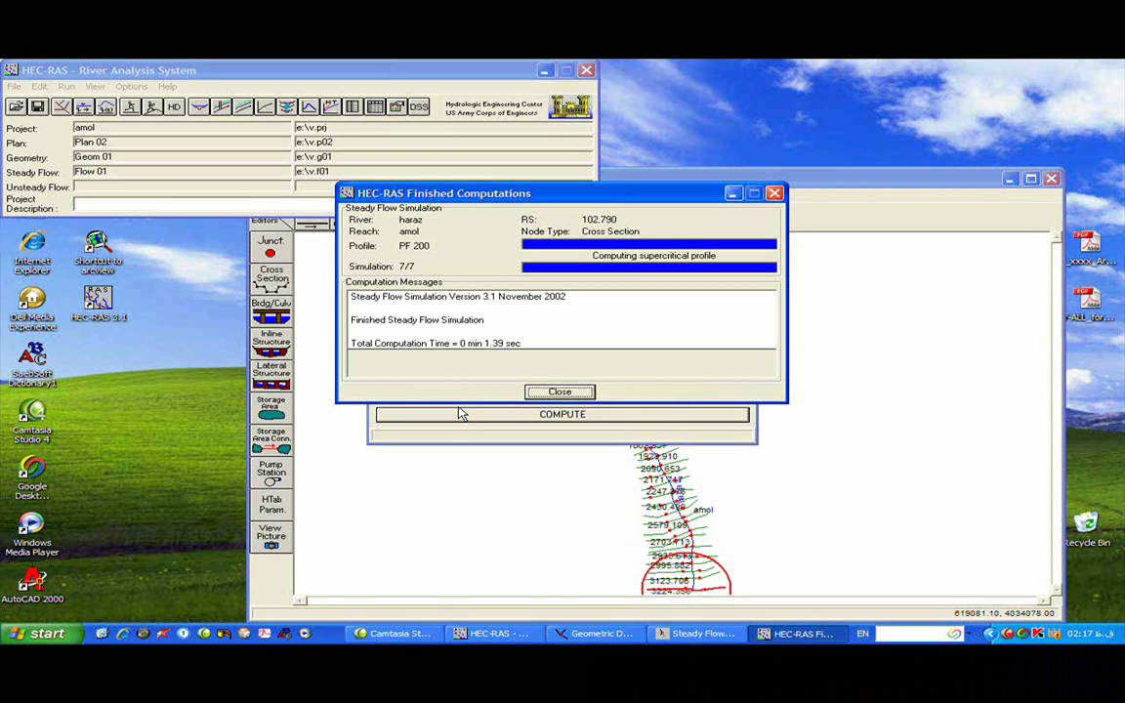
click(535, 392)
click(518, 418)
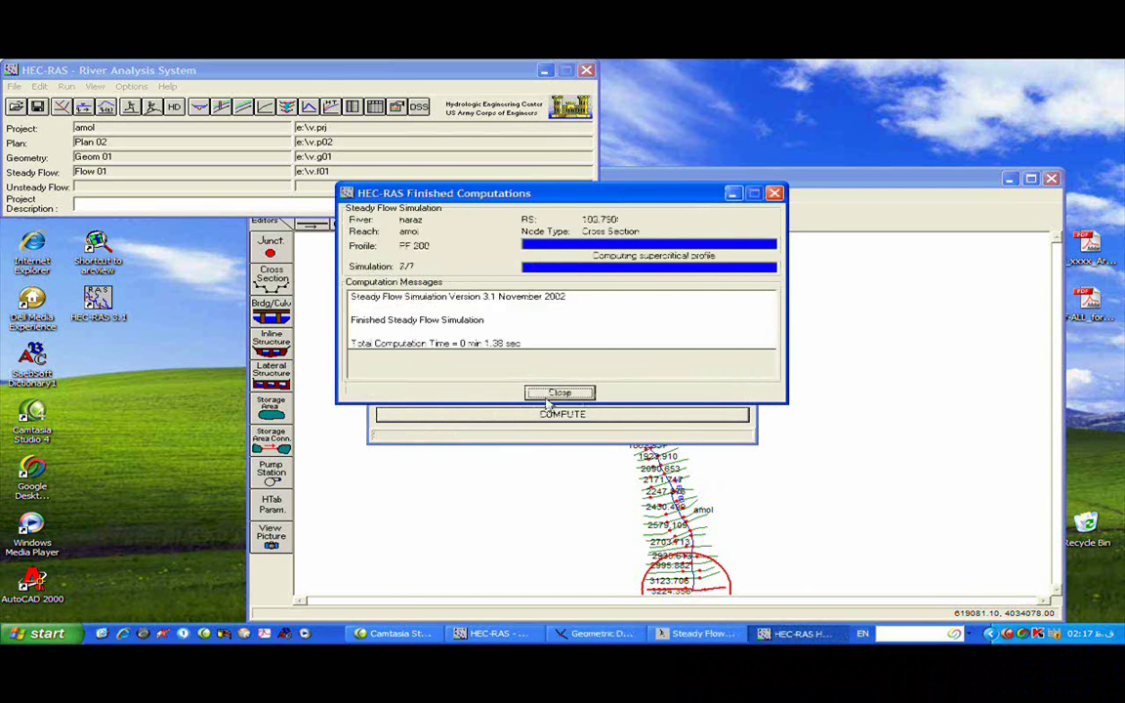
click(557, 393)
click(746, 266)
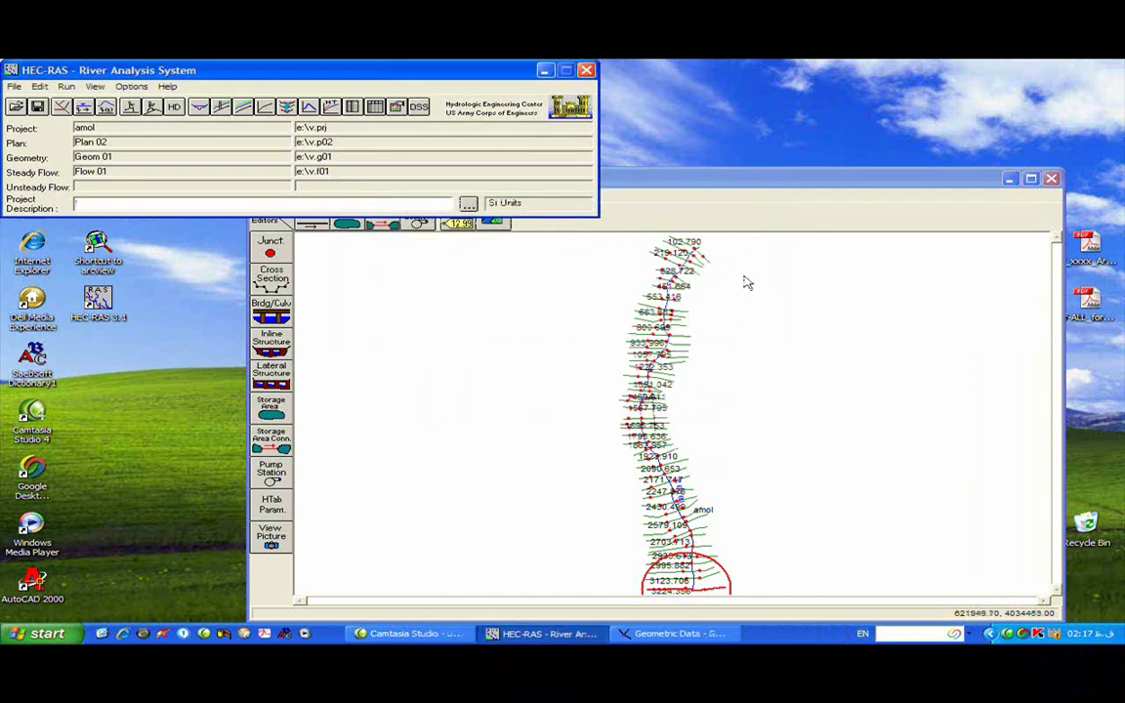
Plot the computed water surface profiles in cross section, inspect station 3224.356 enlarged, and switch to river station 102.790
drag(189, 71, 379, 80)
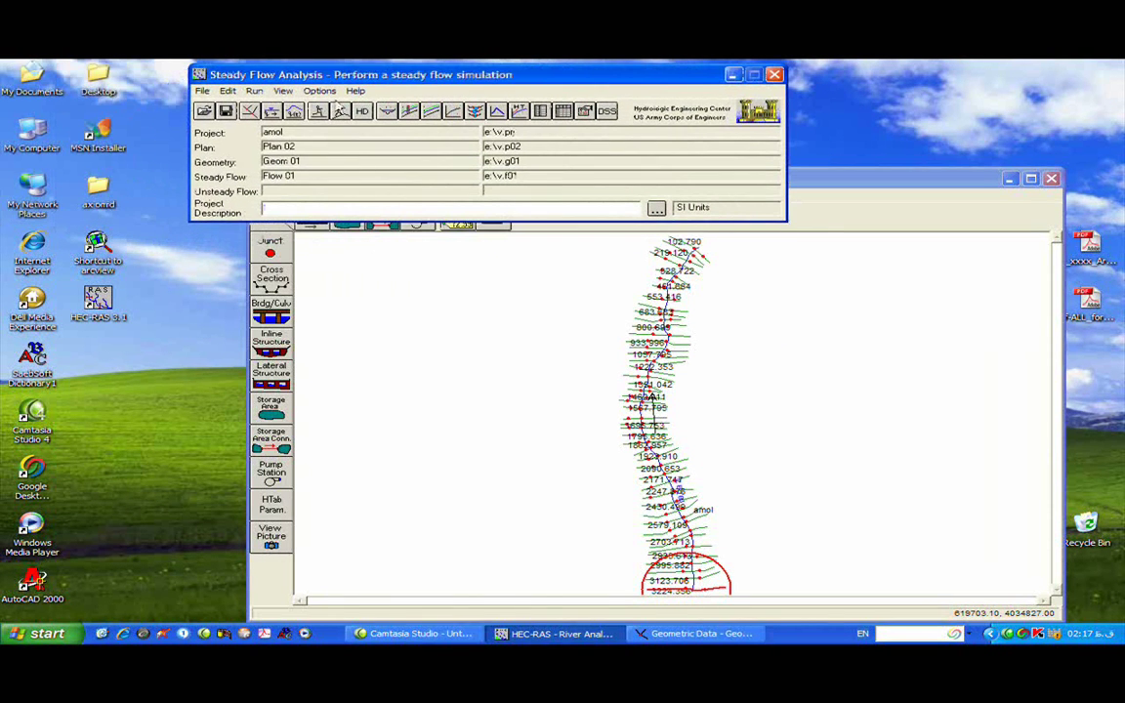
click(388, 112)
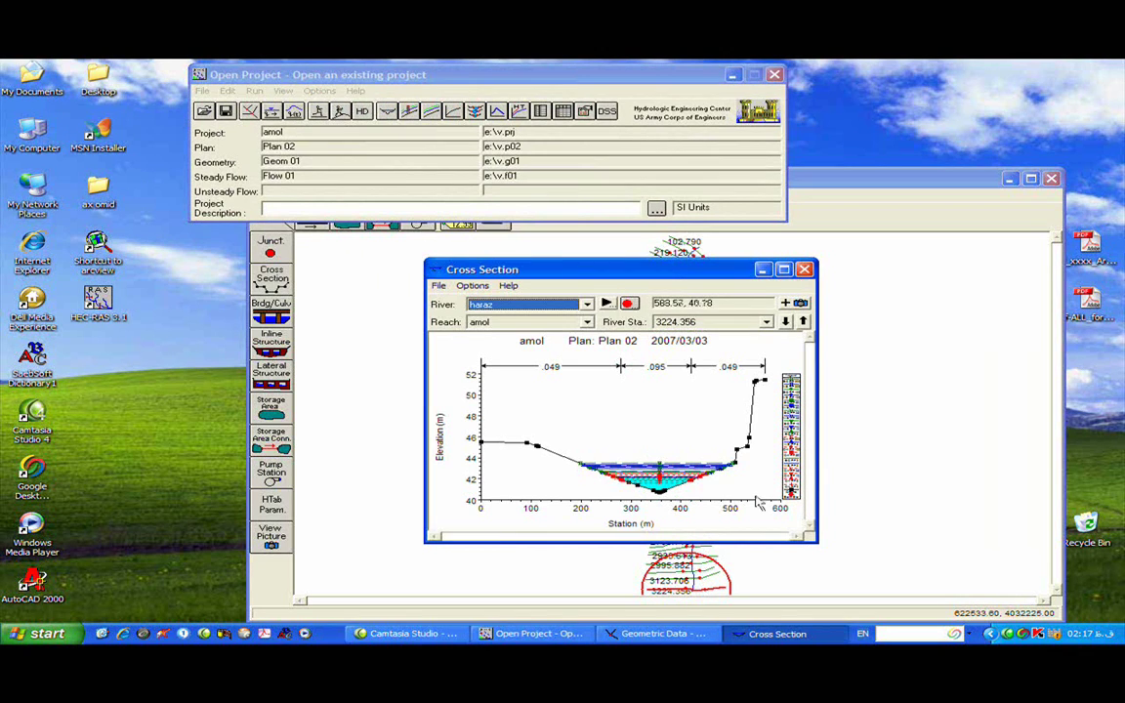
click(783, 269)
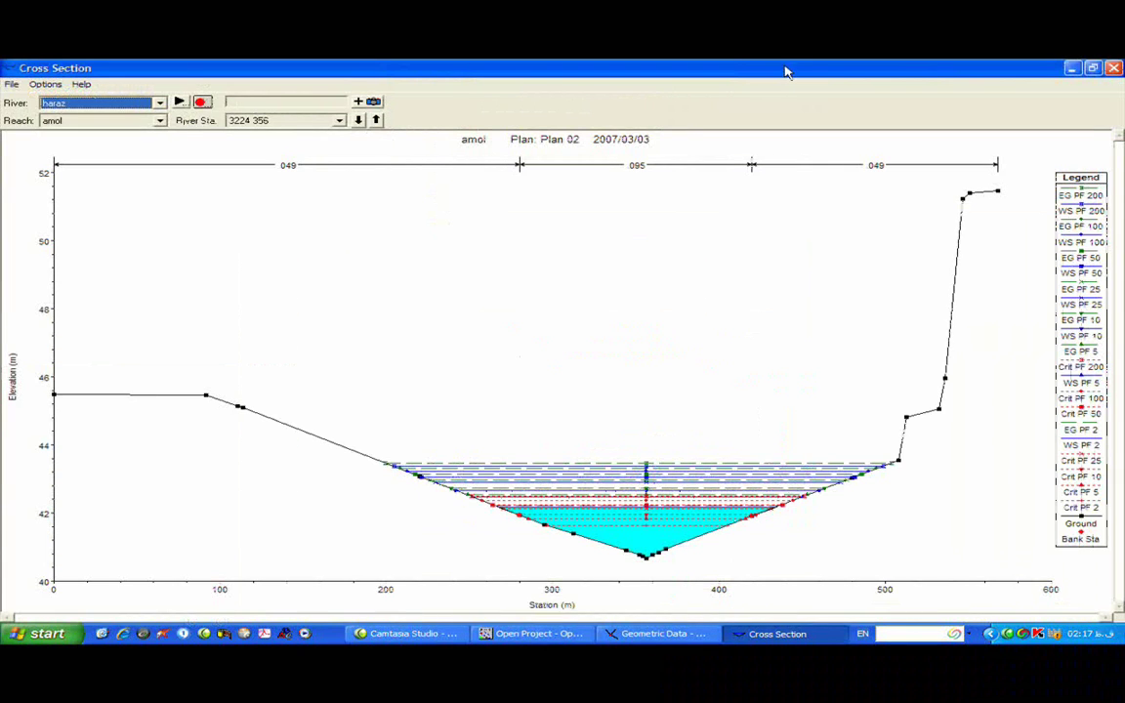
double_click(718, 66)
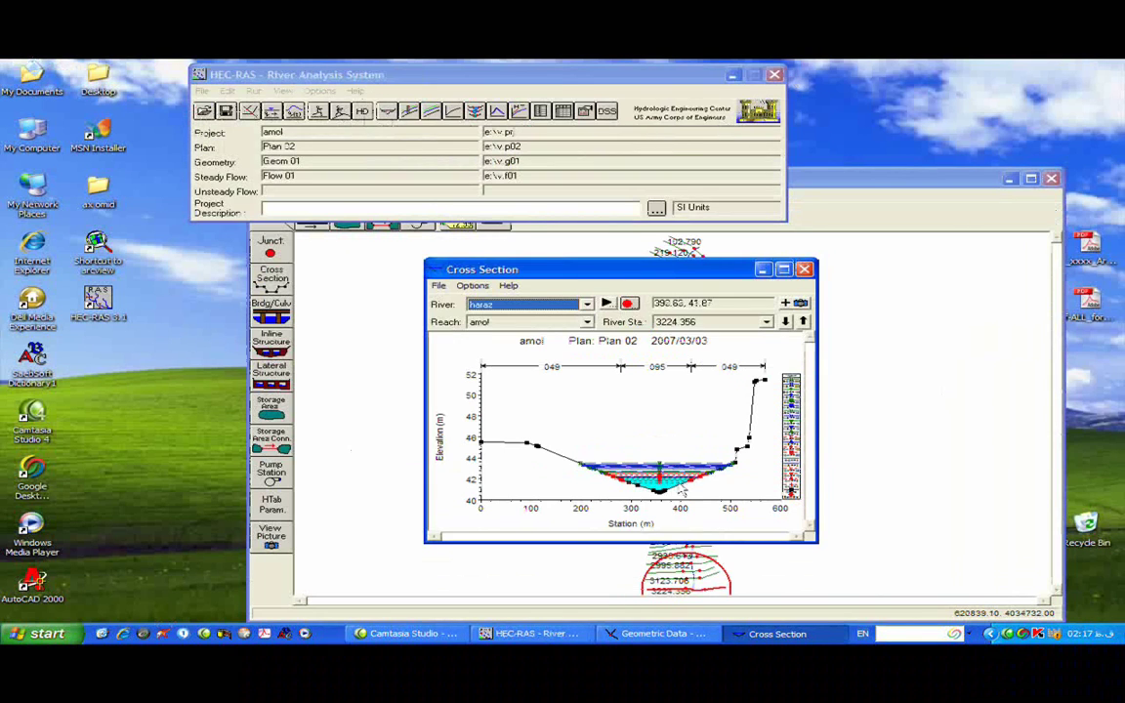
click(803, 322)
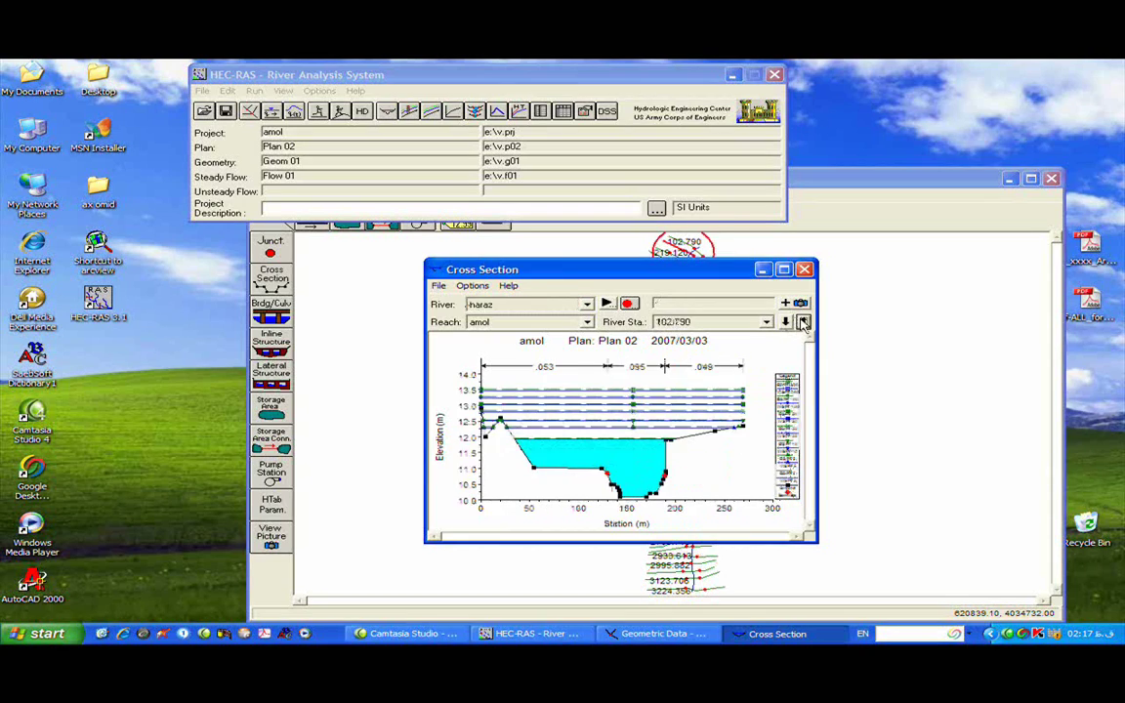